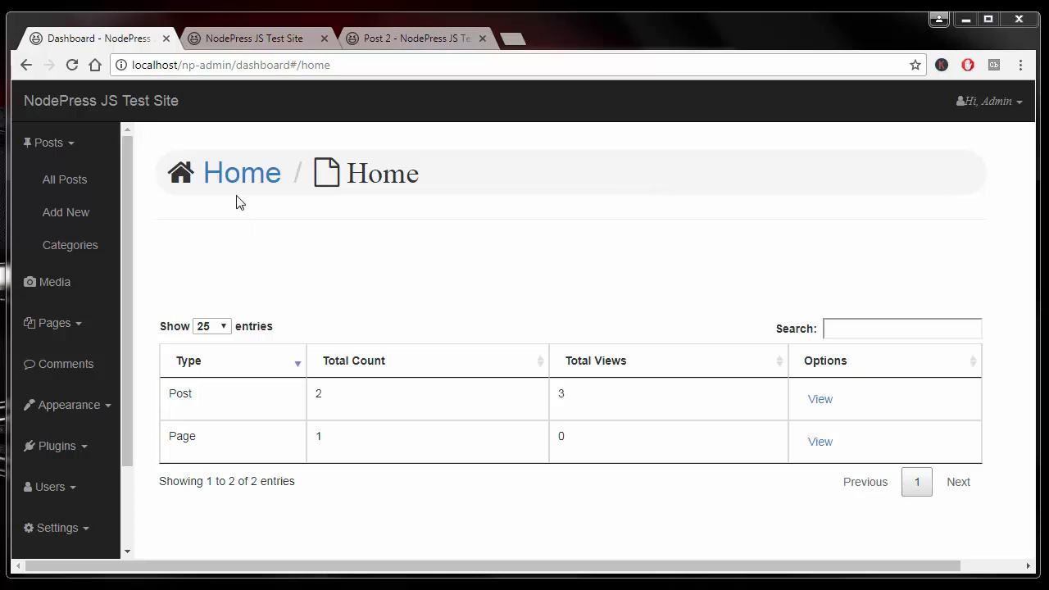
Open the list of all posts from the Posts section of the dashboard
left_click(47, 151)
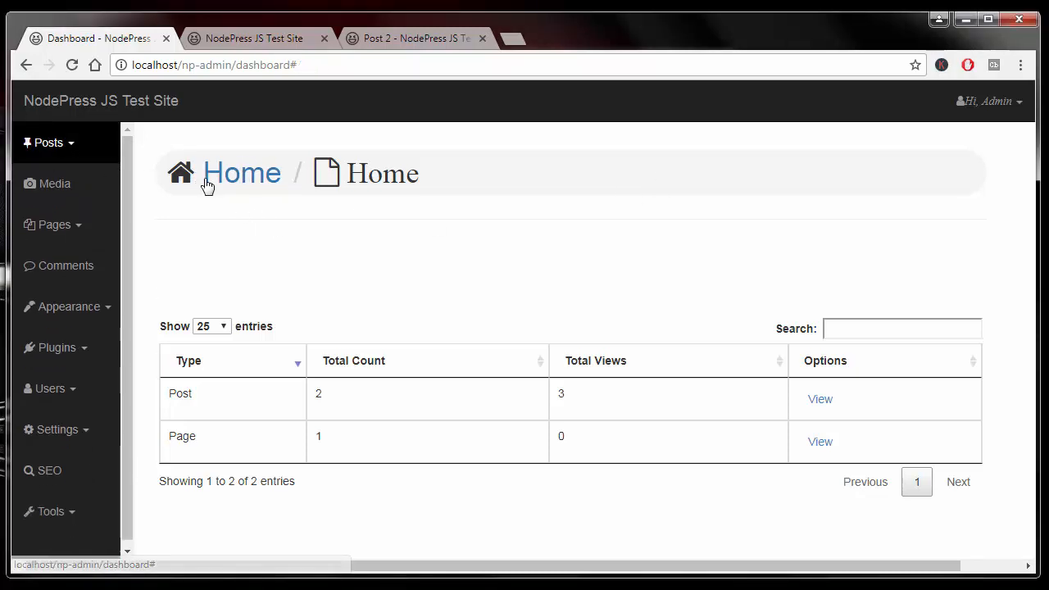
left_click(52, 147)
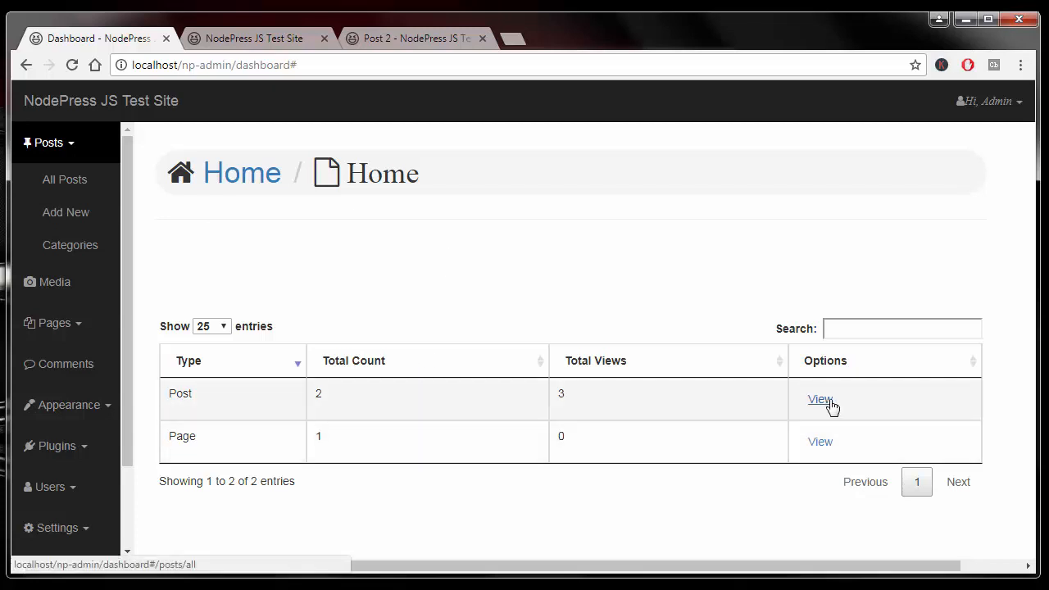
left_click(586, 254)
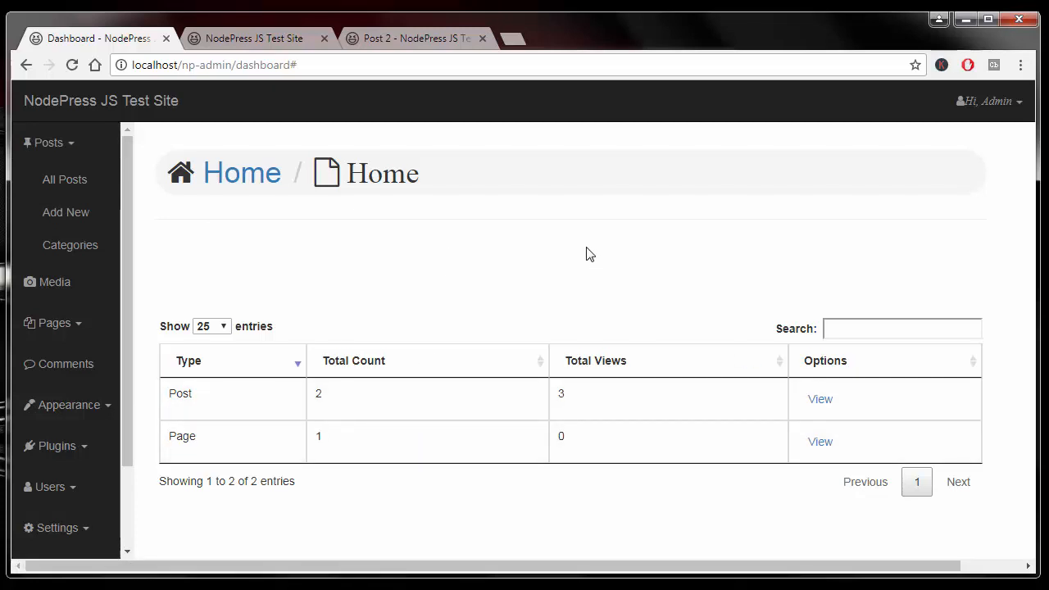
left_click(71, 187)
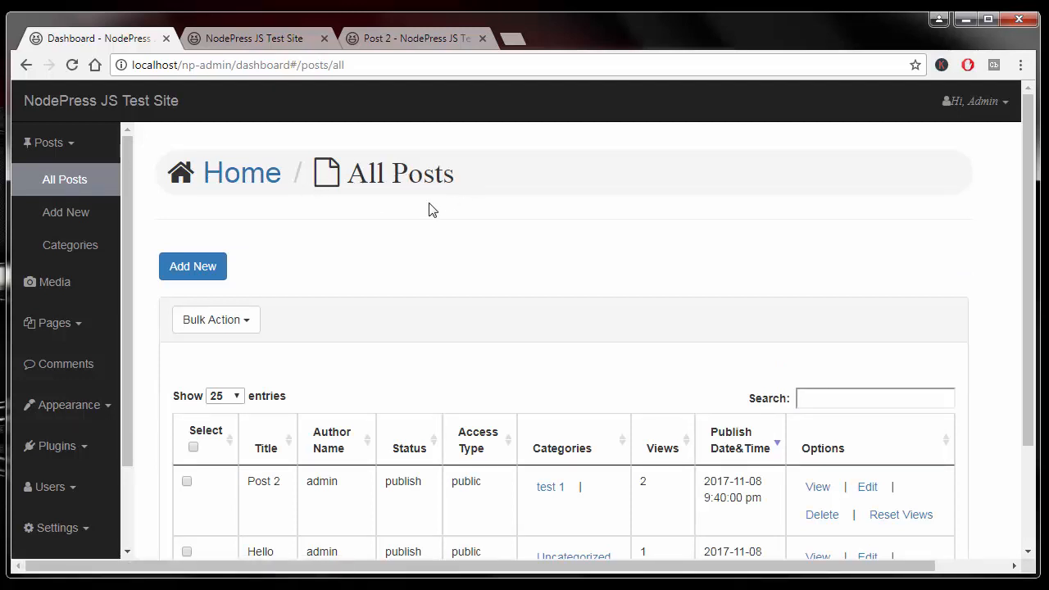
Look at the bulk actions offered for the posts list without applying any of them
scroll(390, 218, "down", 1)
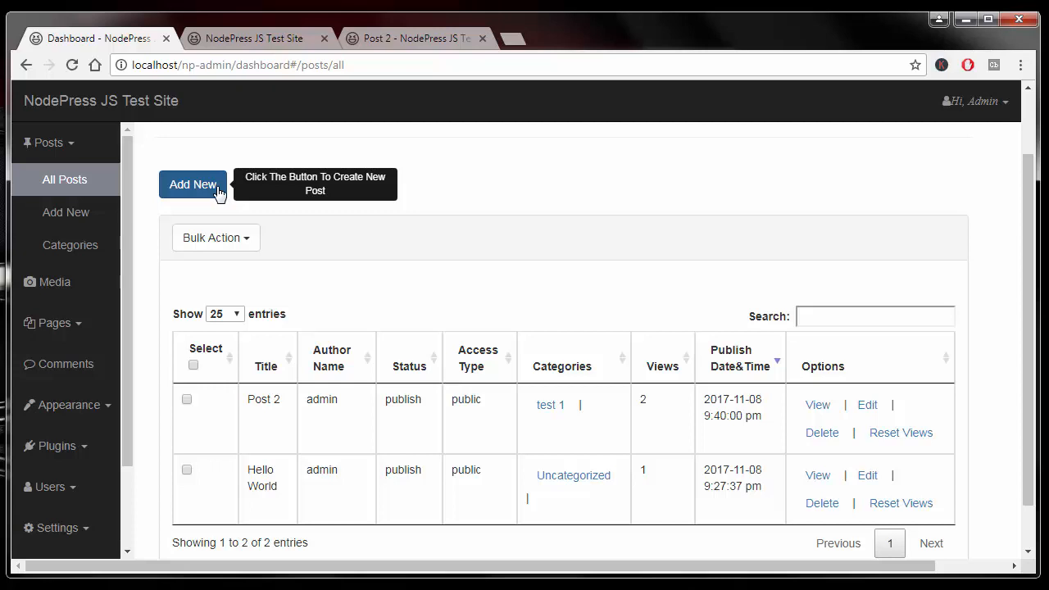
scroll(218, 191, "down", 1)
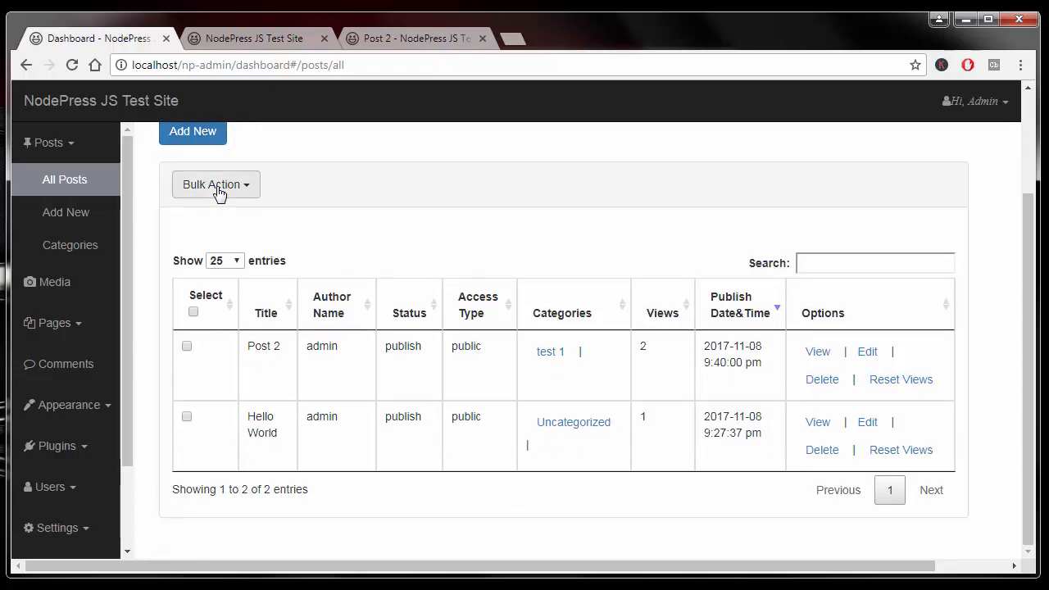
left_click(218, 191)
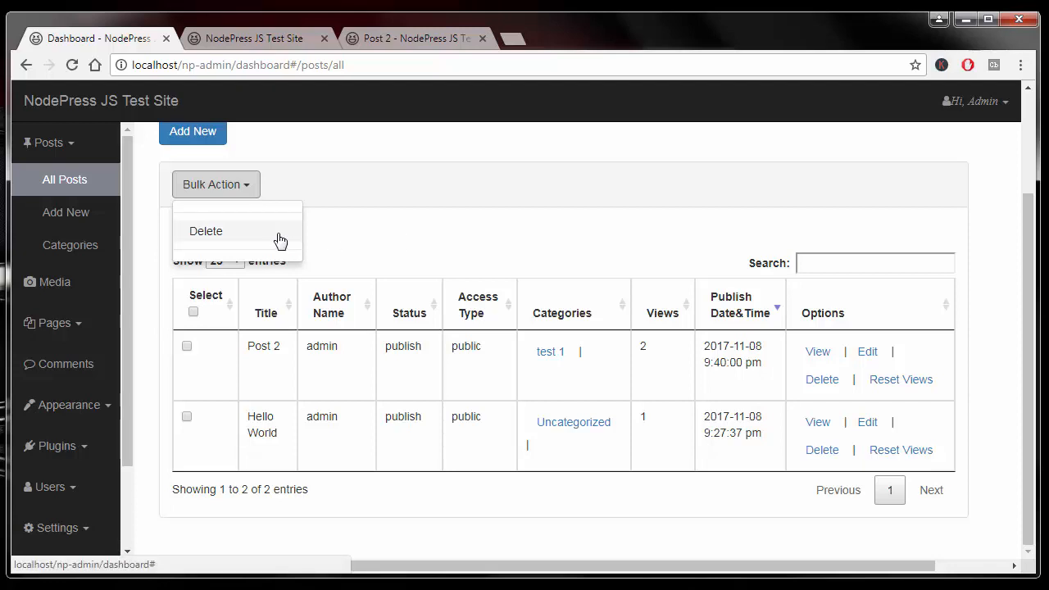
left_click(393, 243)
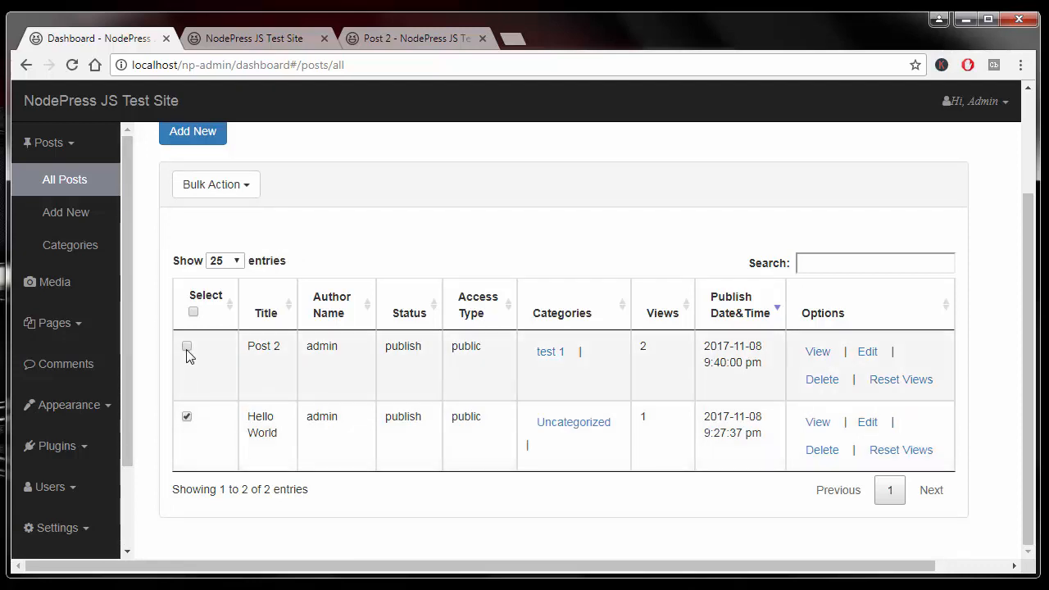
Select the Post 2 and Hello World posts individually and deselect both again
left_click(187, 346)
left_click(187, 416)
left_click(187, 345)
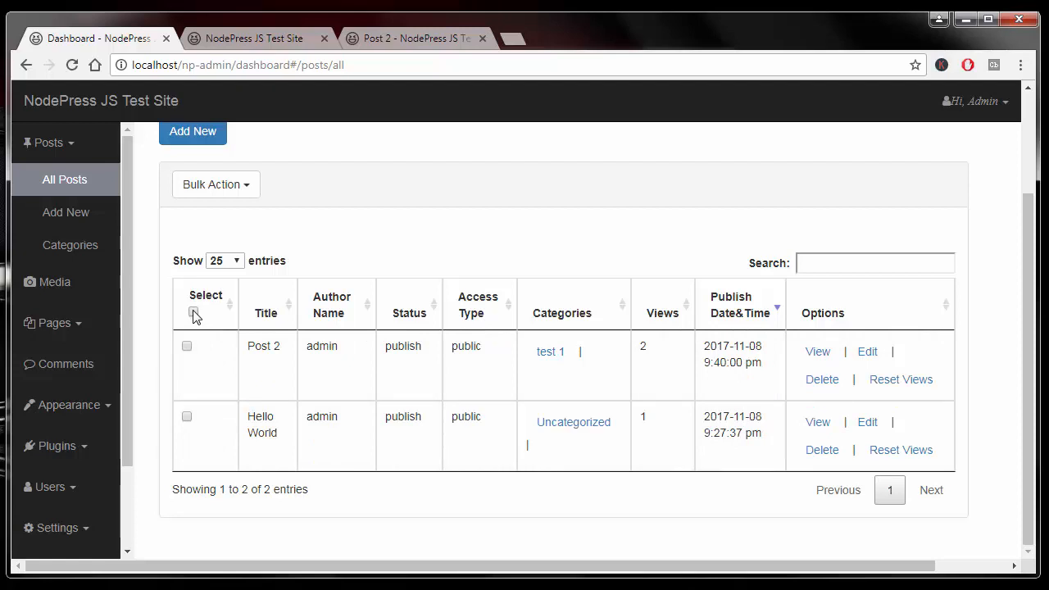
Request bulk deletion of all posts, decline the confirmation and clear the selection
left_click(194, 313)
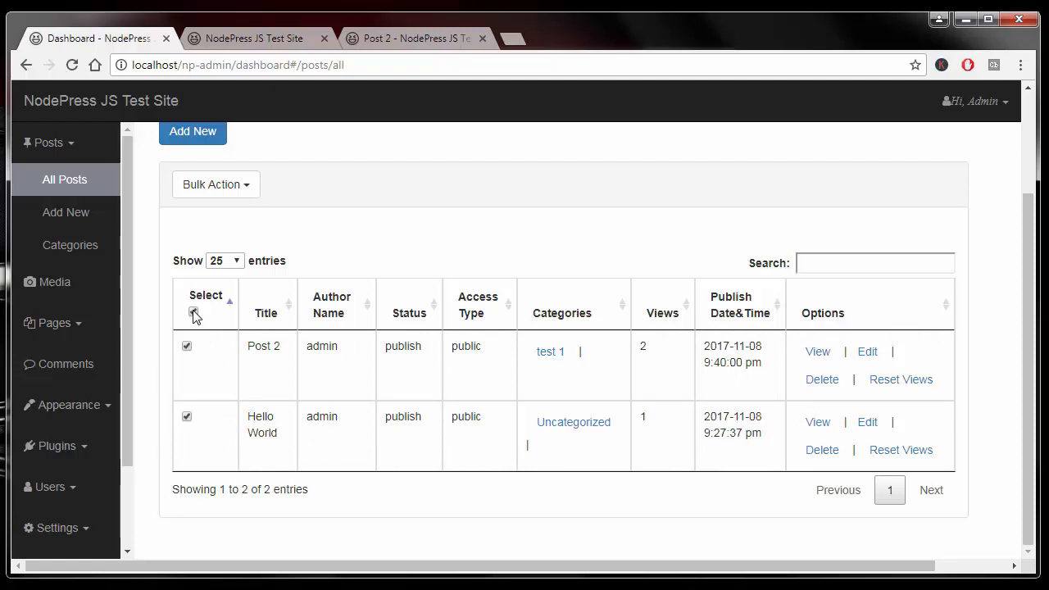
left_click(232, 193)
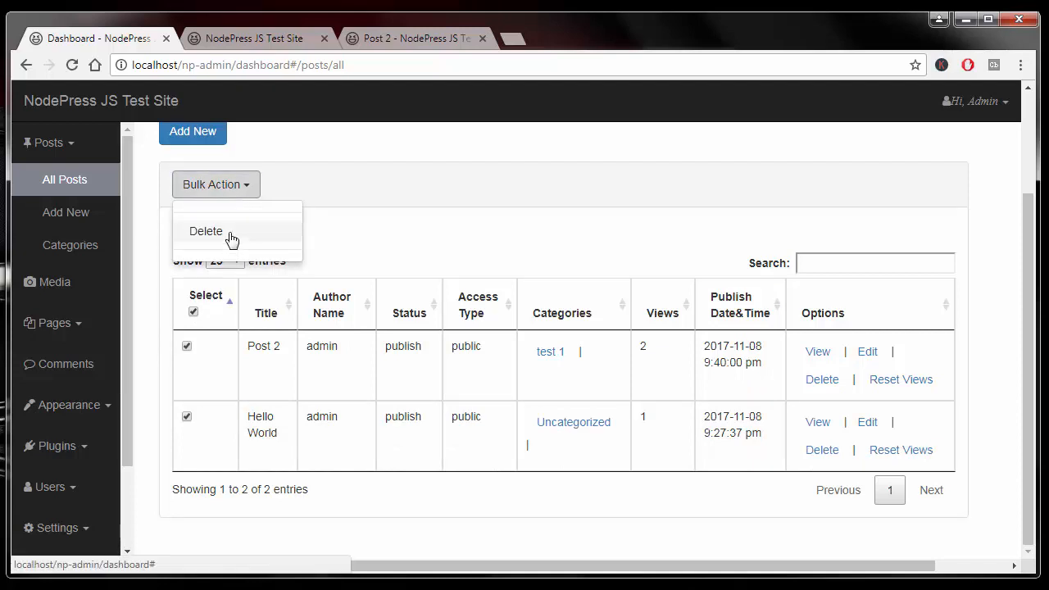
left_click(231, 237)
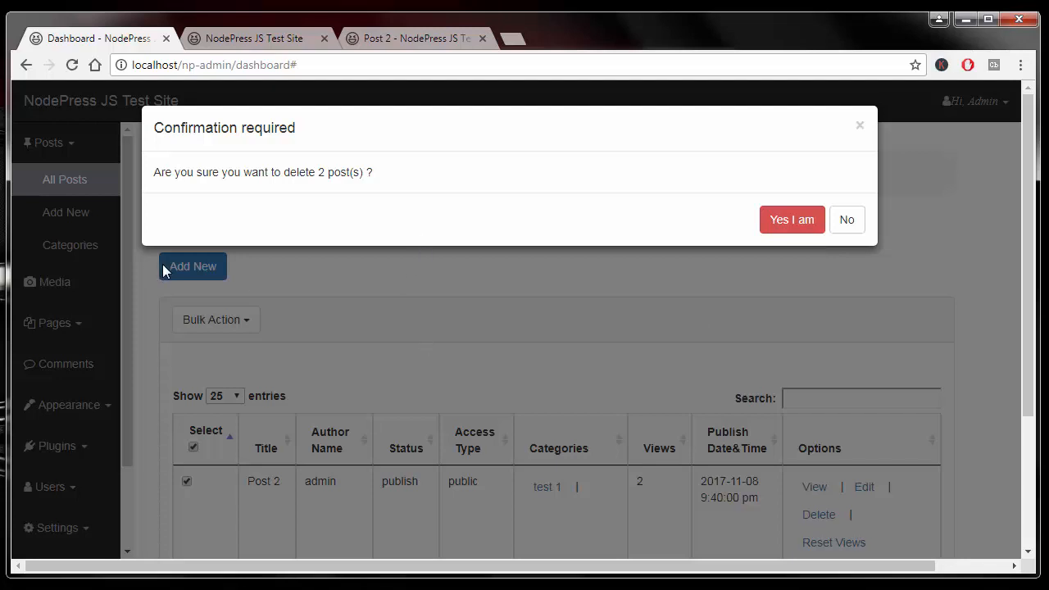
left_click(847, 219)
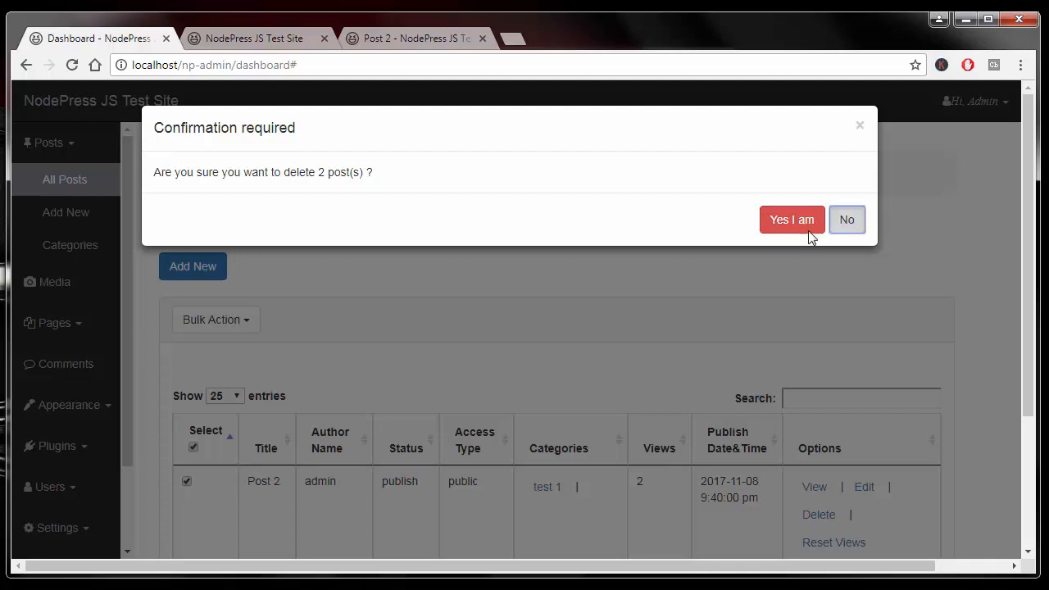
scroll(530, 235, "down", 1)
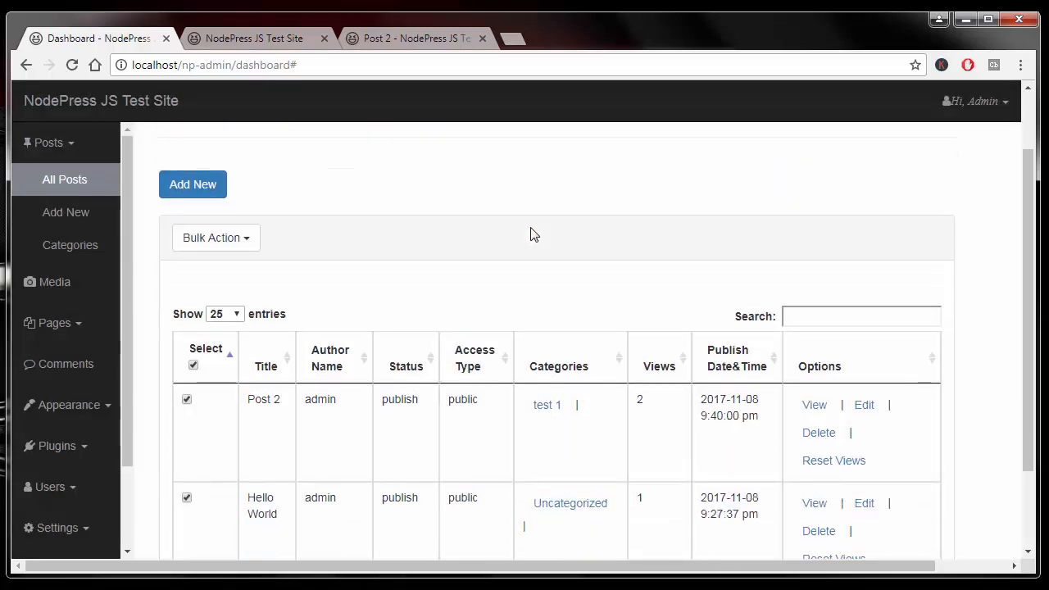
scroll(262, 283, "down", 1)
left_click(193, 283)
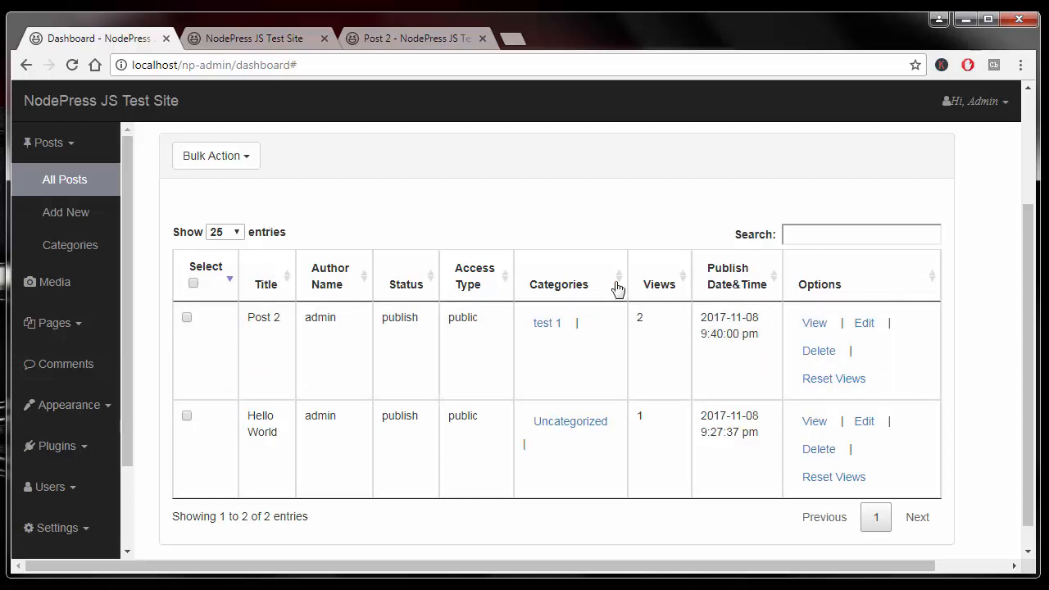
Sort the posts by title in descending order, search the list for "pos" and clear the search
left_click(269, 279)
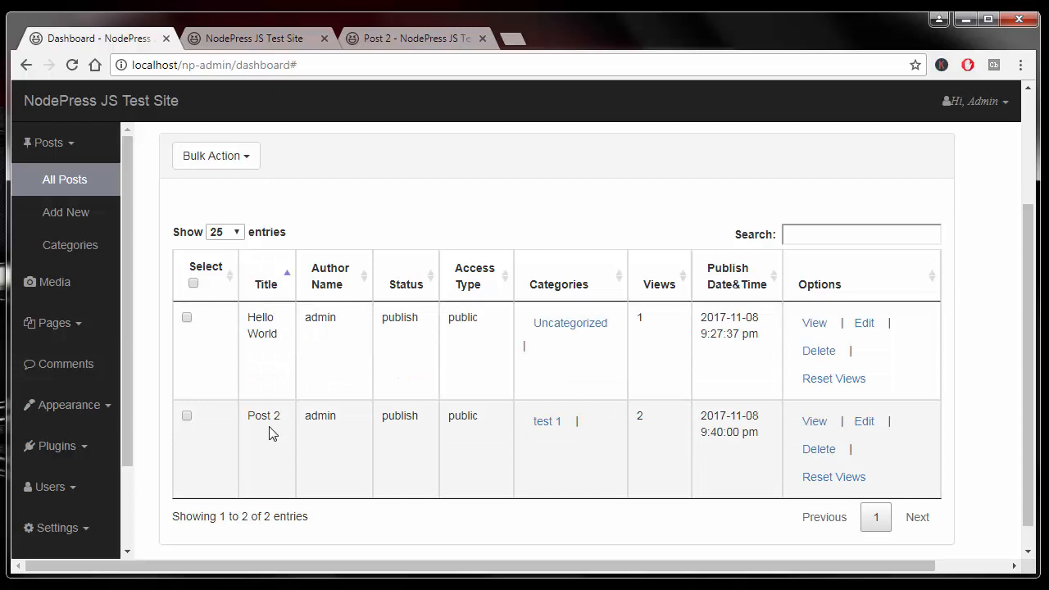
left_click(265, 283)
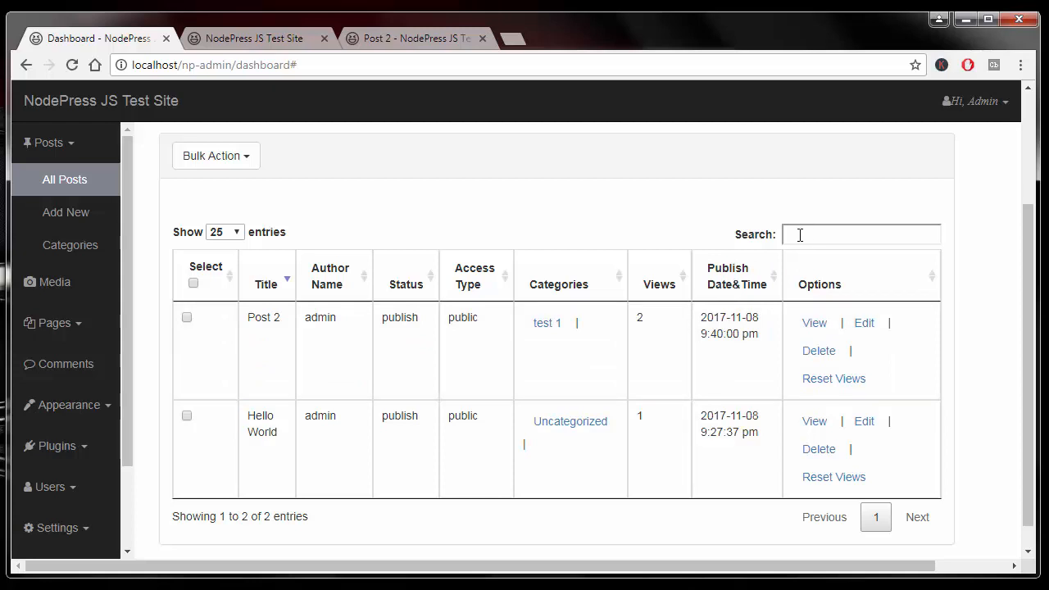
left_click(799, 235)
type("p")
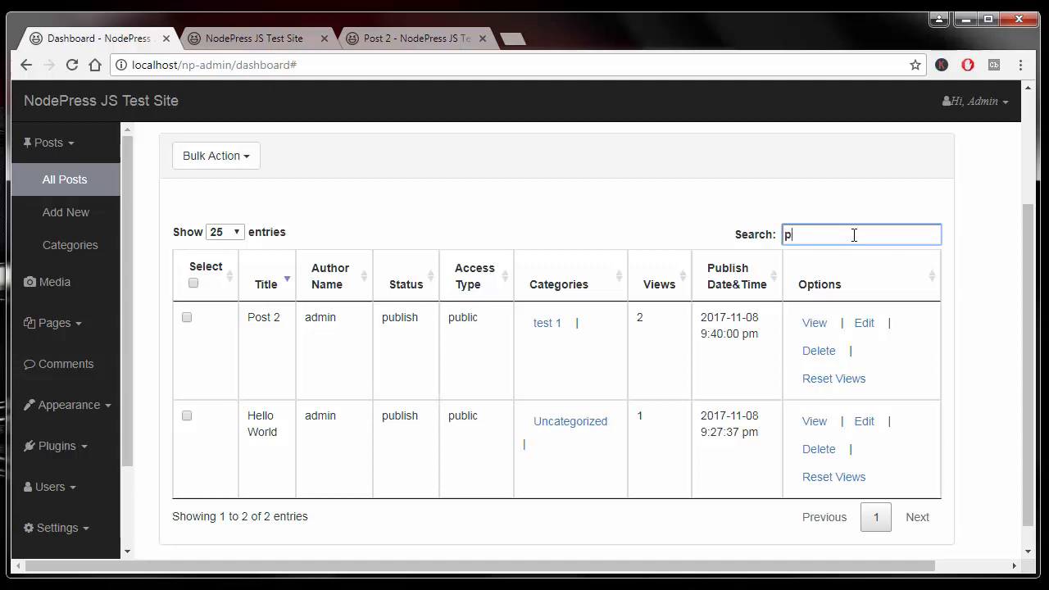
type("os")
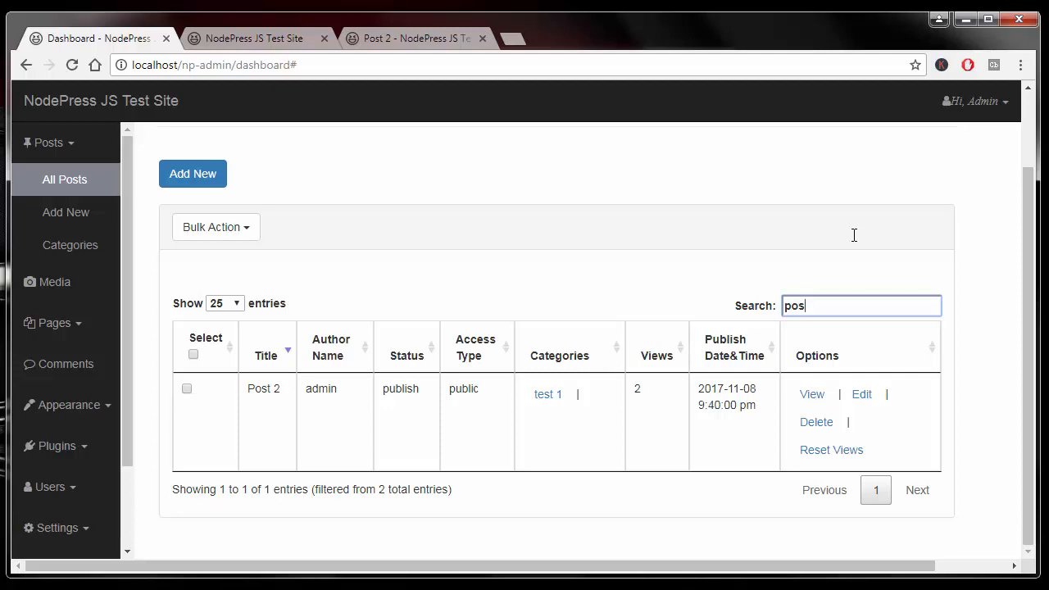
key("BackSpace")
key("BackSpace")
key("BackSpace")
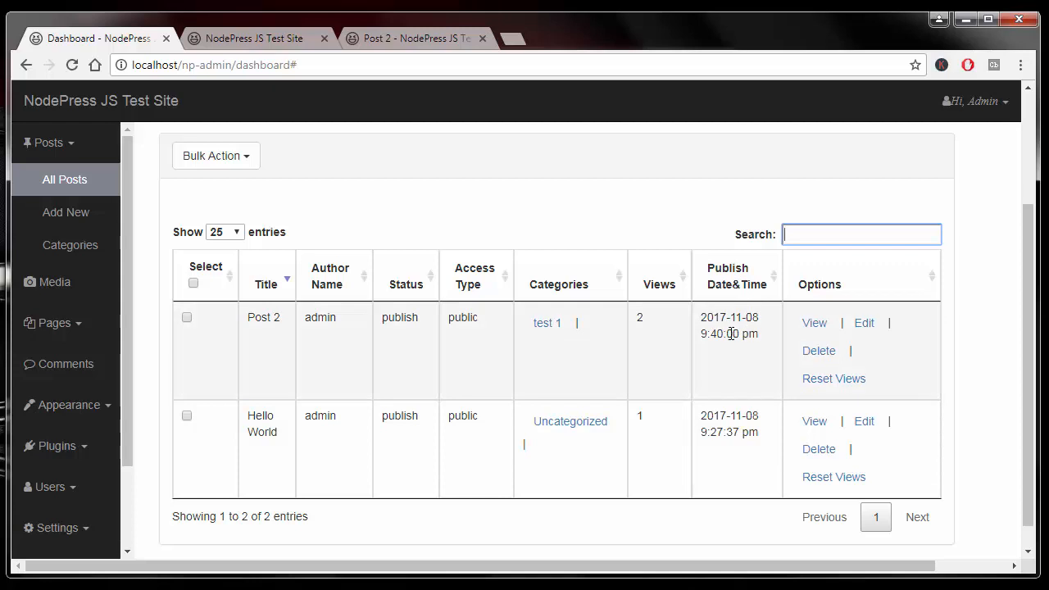
Request deletion of Post 2, check which post and author the confirmation names, and decline it
left_click(819, 351)
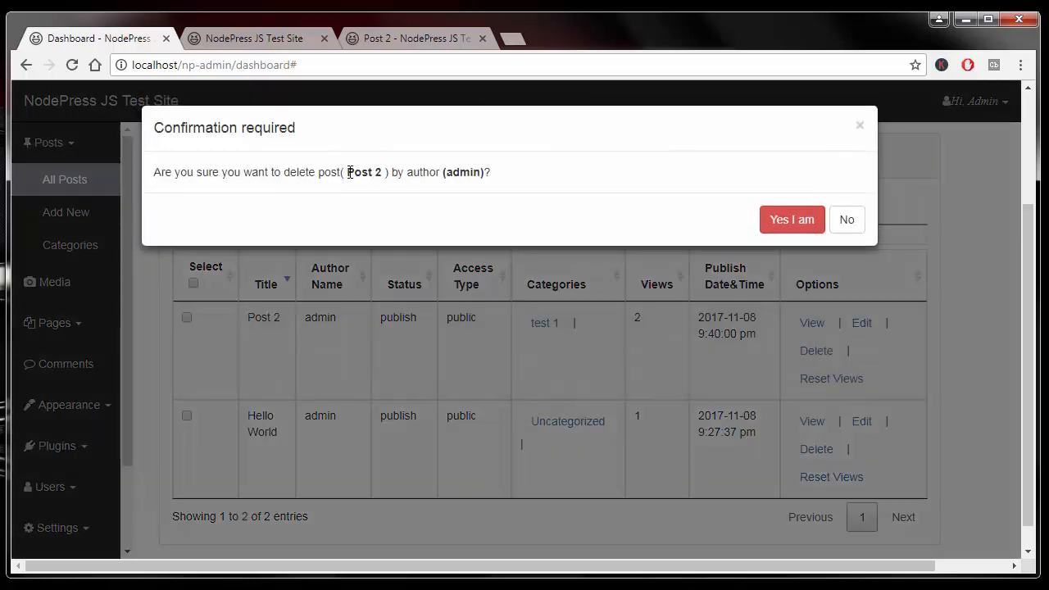
left_click_drag(349, 172, 480, 175)
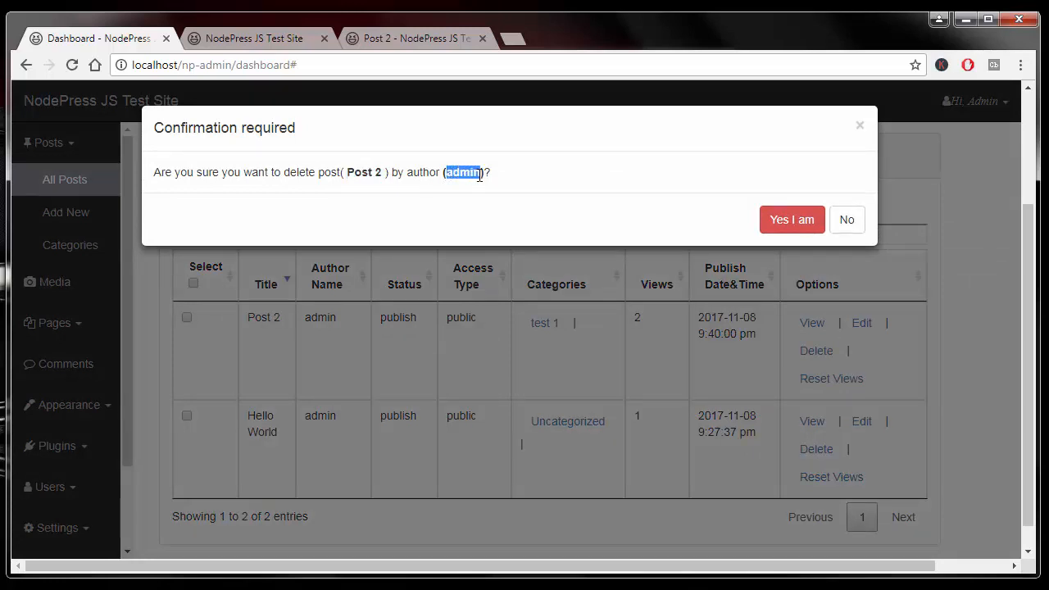
left_click(849, 223)
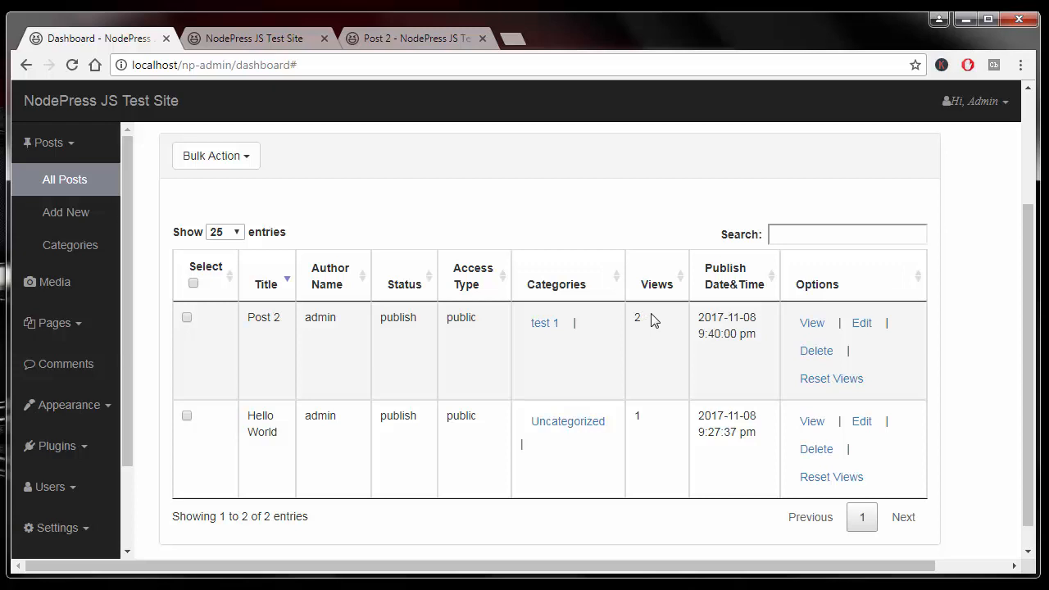
Reset the view count of Post 2 and confirm the reset
left_click(846, 388)
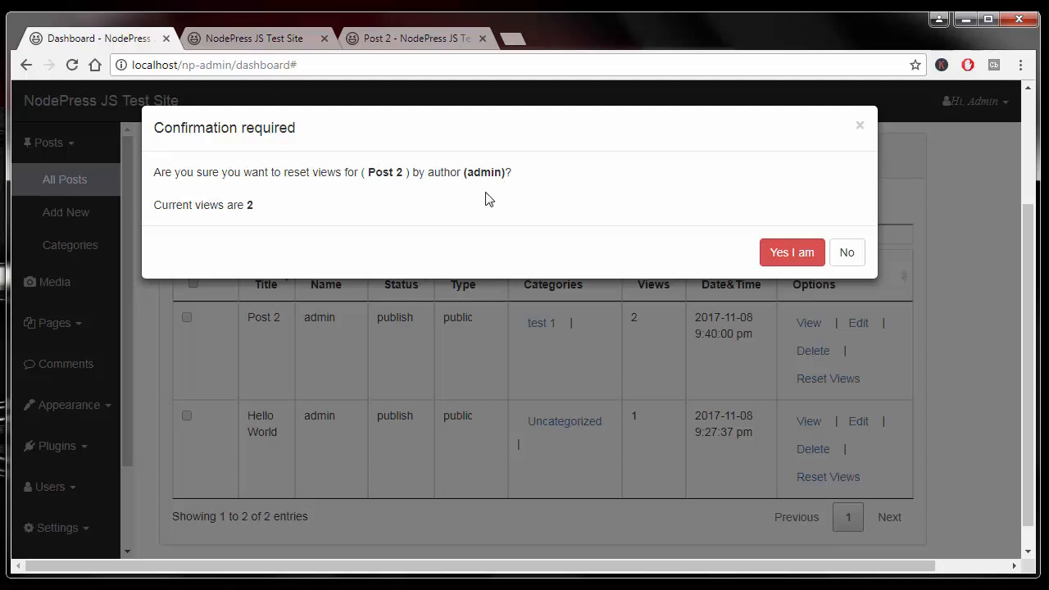
left_click(788, 256)
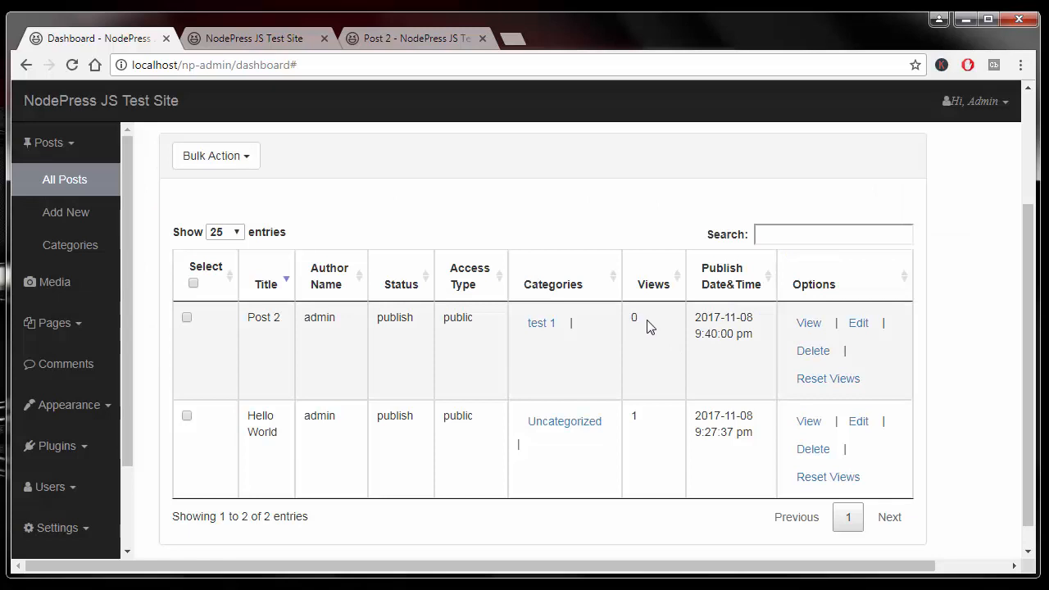
Open Post 2 for editing and examine its name, URL slug, teaser, post content and category settings
left_click(866, 324)
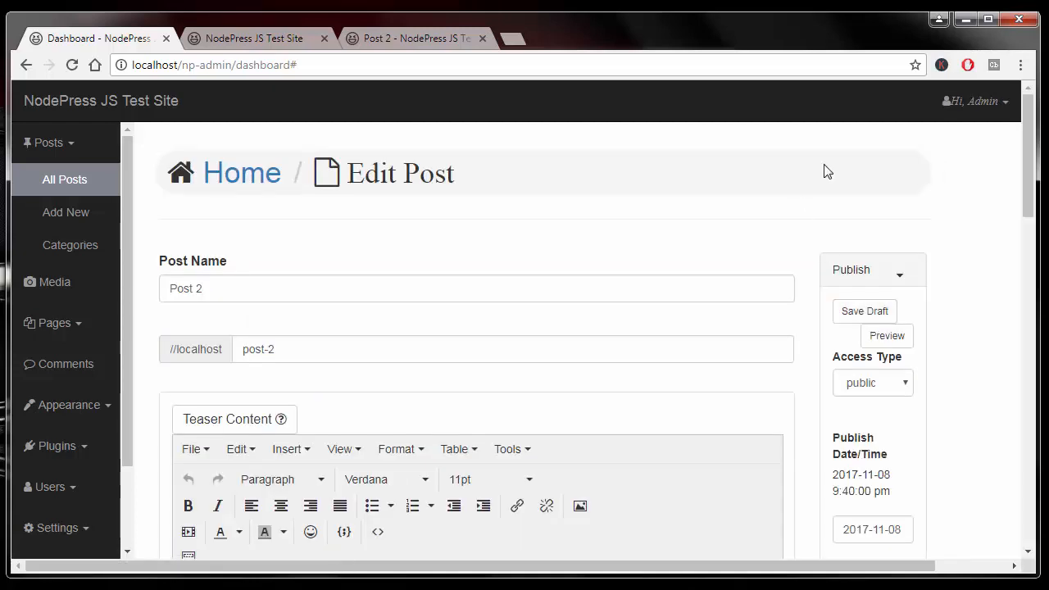
scroll(825, 170, "down", 1)
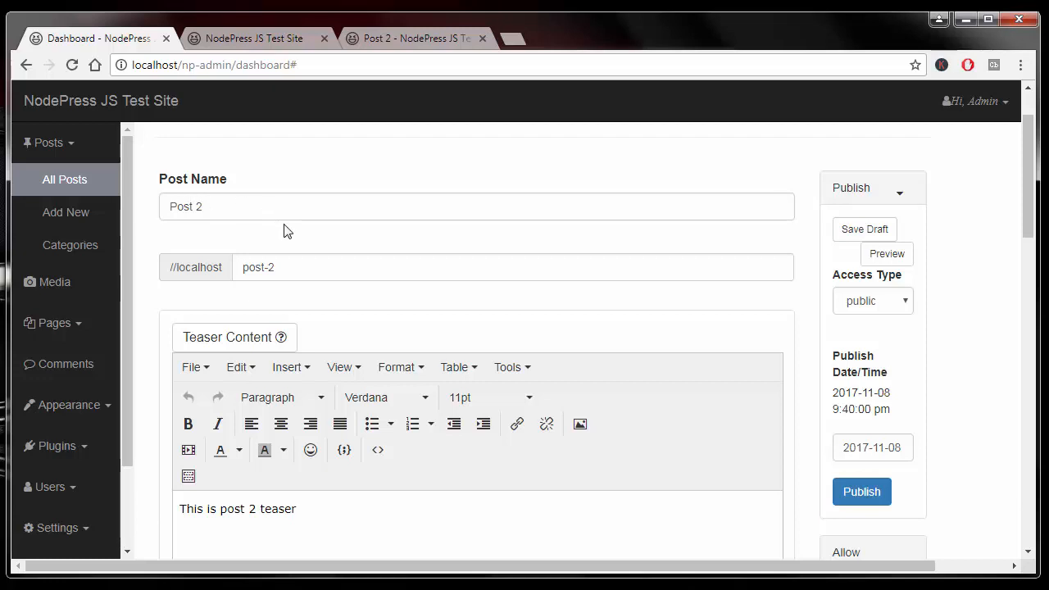
left_click_drag(249, 209, 147, 202)
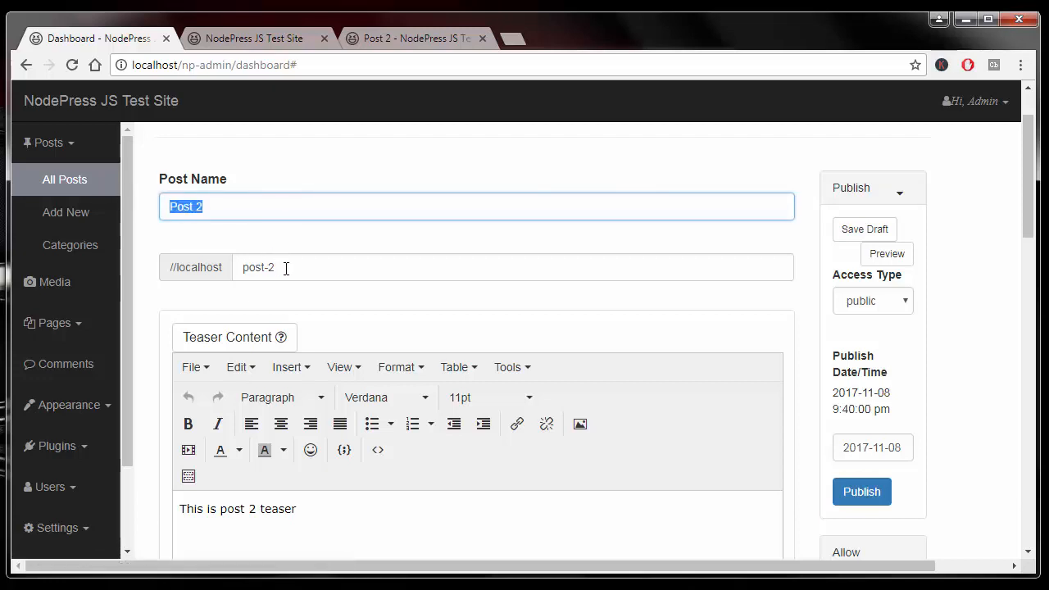
left_click_drag(286, 269, 155, 260)
scroll(503, 208, "down", 3)
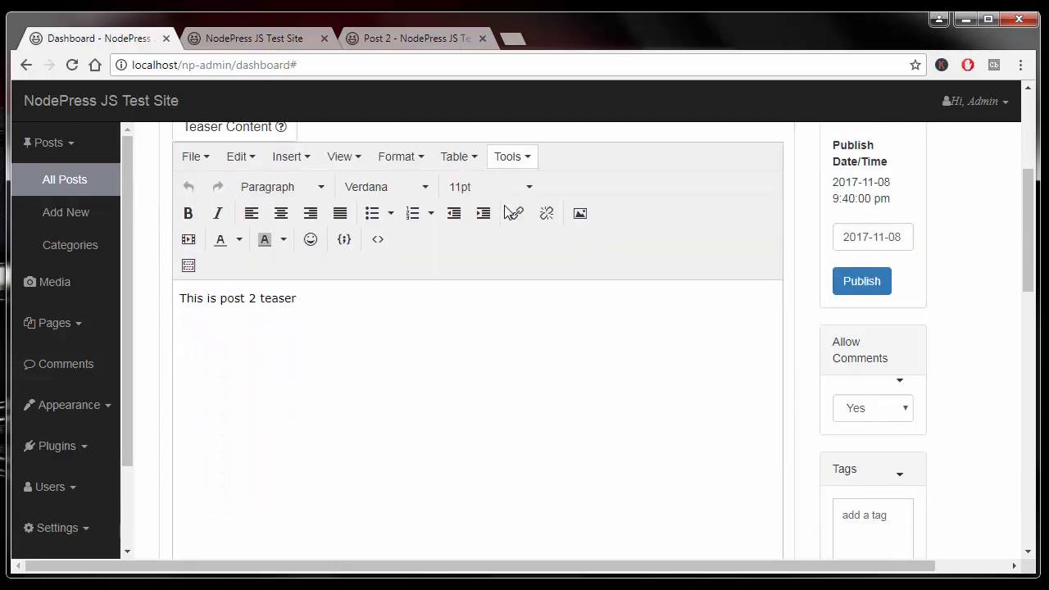
left_click_drag(335, 260, 143, 246)
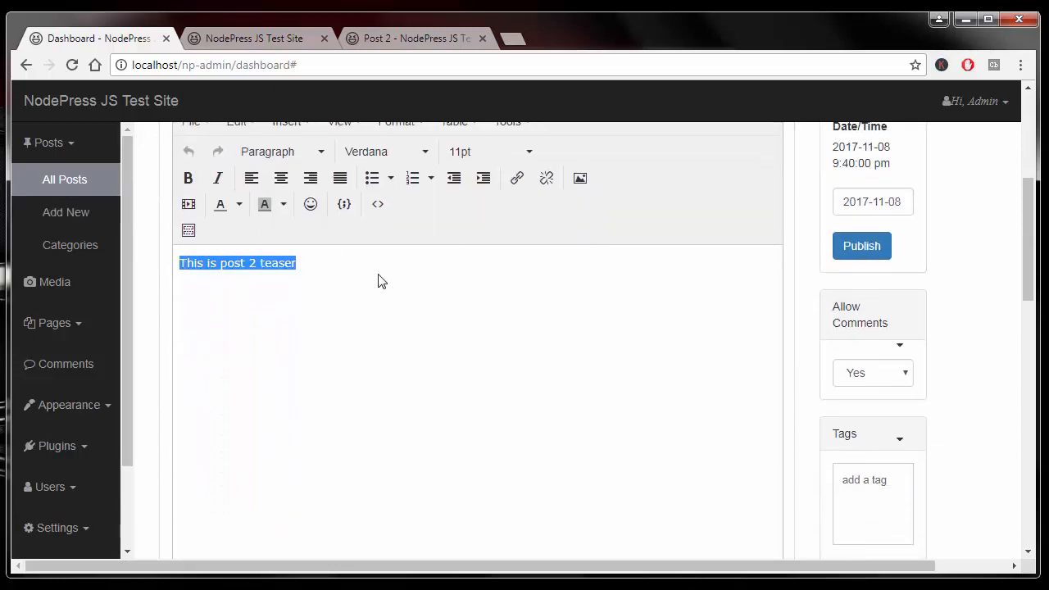
scroll(379, 281, "down", 10)
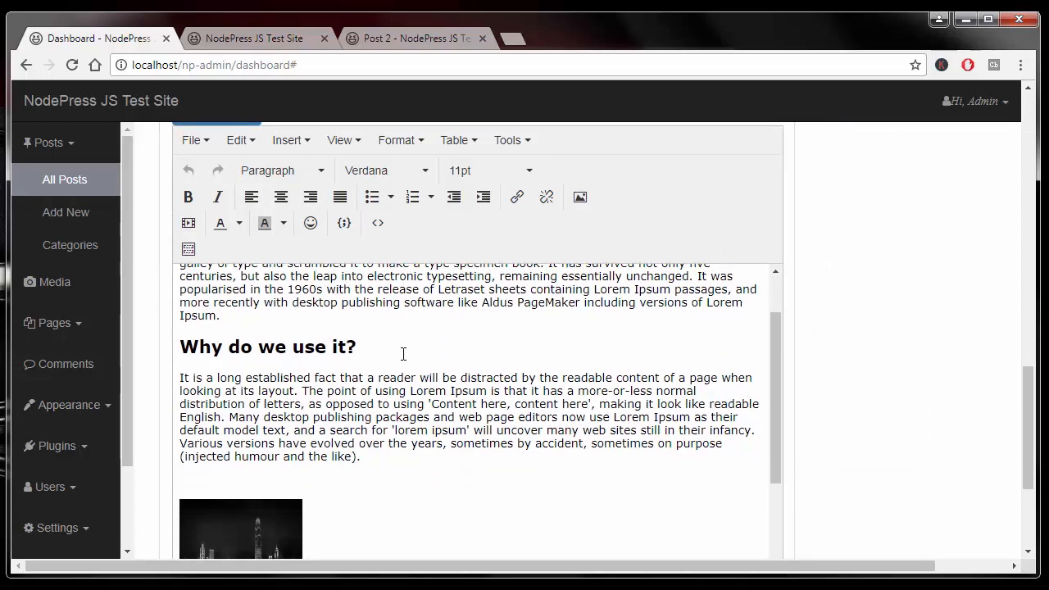
scroll(403, 353, "down", 3)
scroll(418, 377, "up", 12)
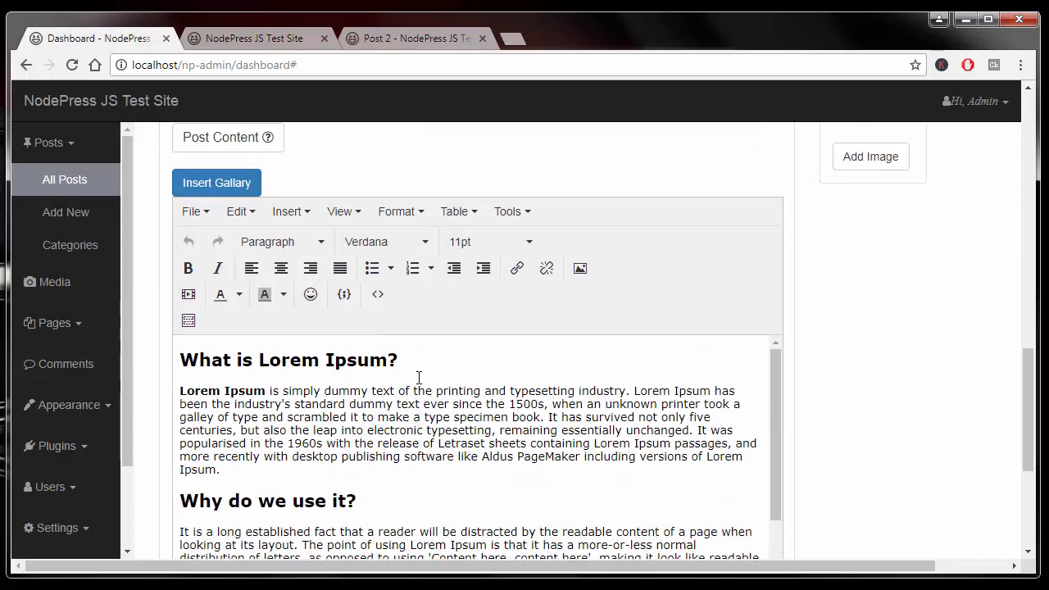
scroll(901, 452, "up", 3)
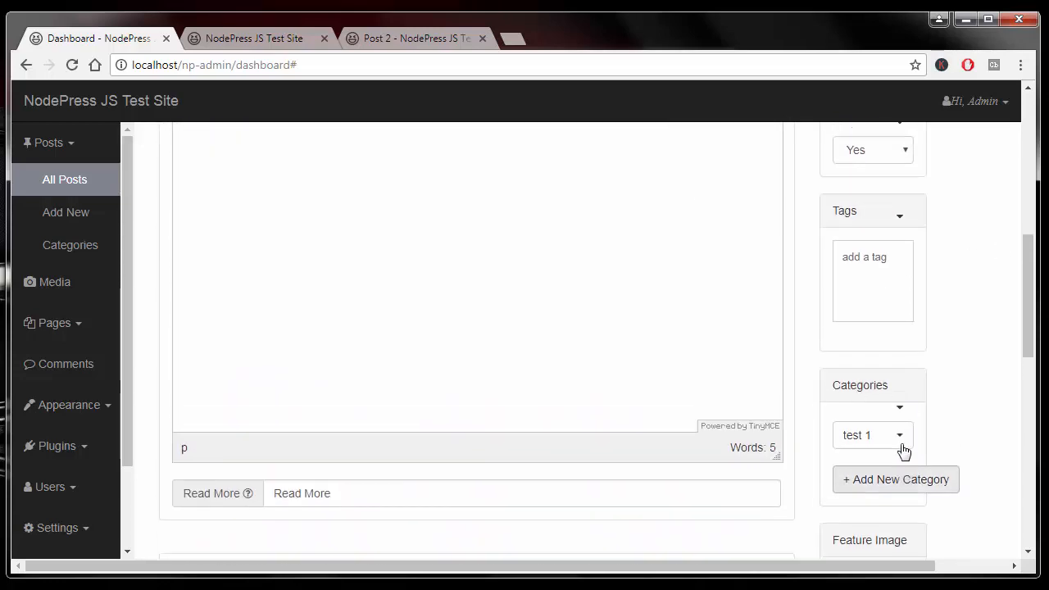
Change the teaser content of Post 2 to "This is post 3 teaser" and publish the update
left_click(273, 269)
left_click_drag(258, 262, 246, 263)
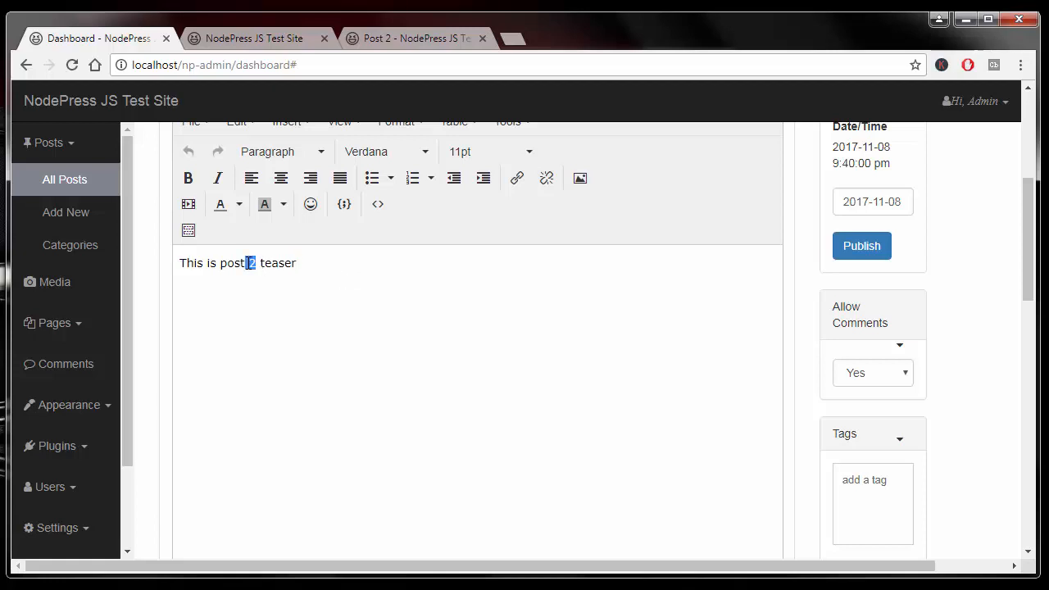
key("BackSpace")
type("3")
scroll(782, 365, "up", 4)
scroll(857, 344, "down", 2)
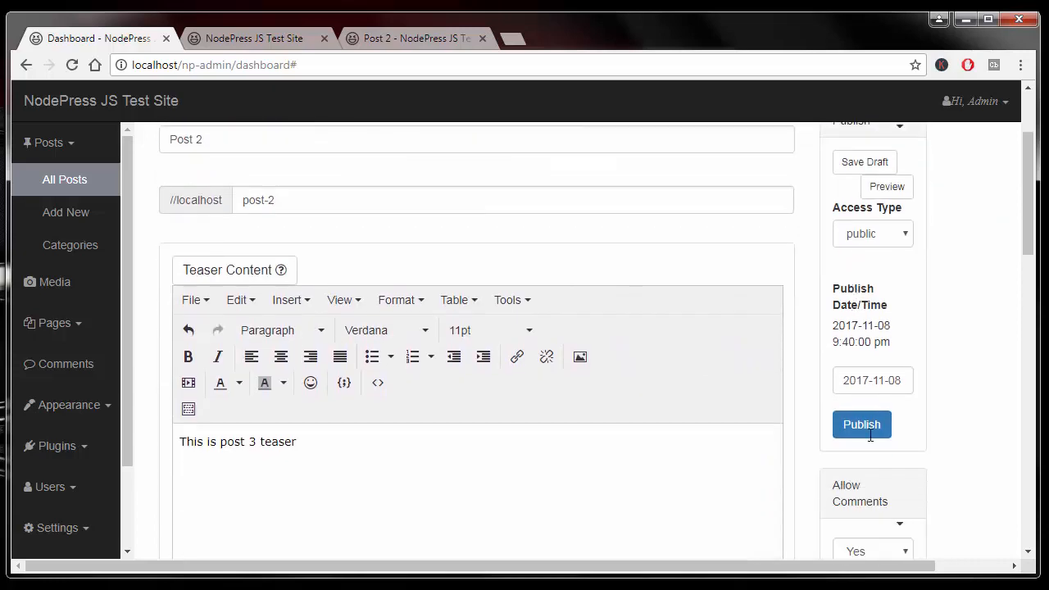
scroll(860, 409, "up", 1)
left_click(862, 493)
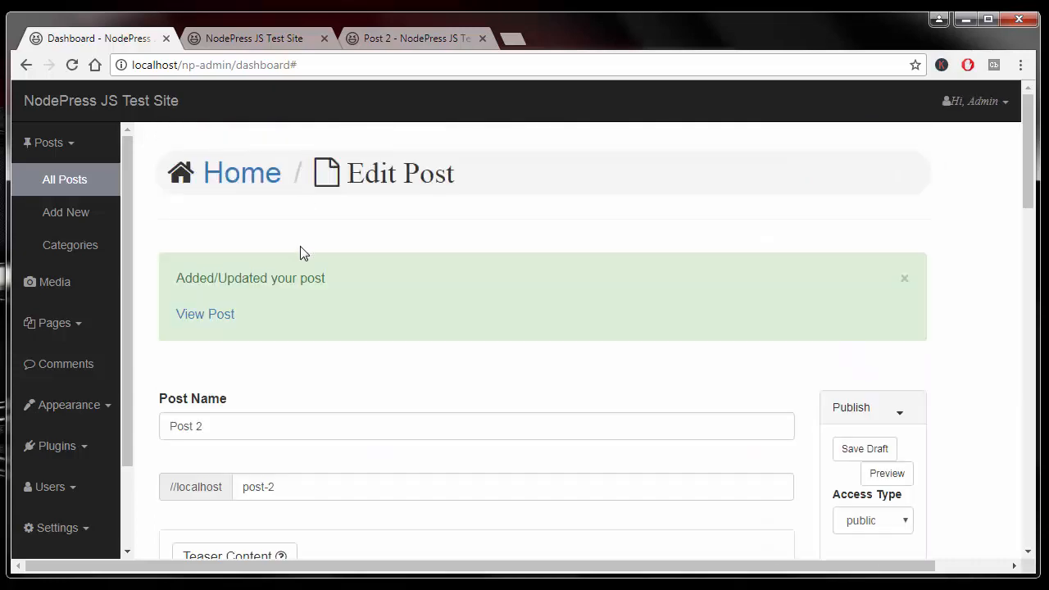
Check the Post 2 teaser on the public site, reload its home page and return to the dashboard
left_click(258, 34)
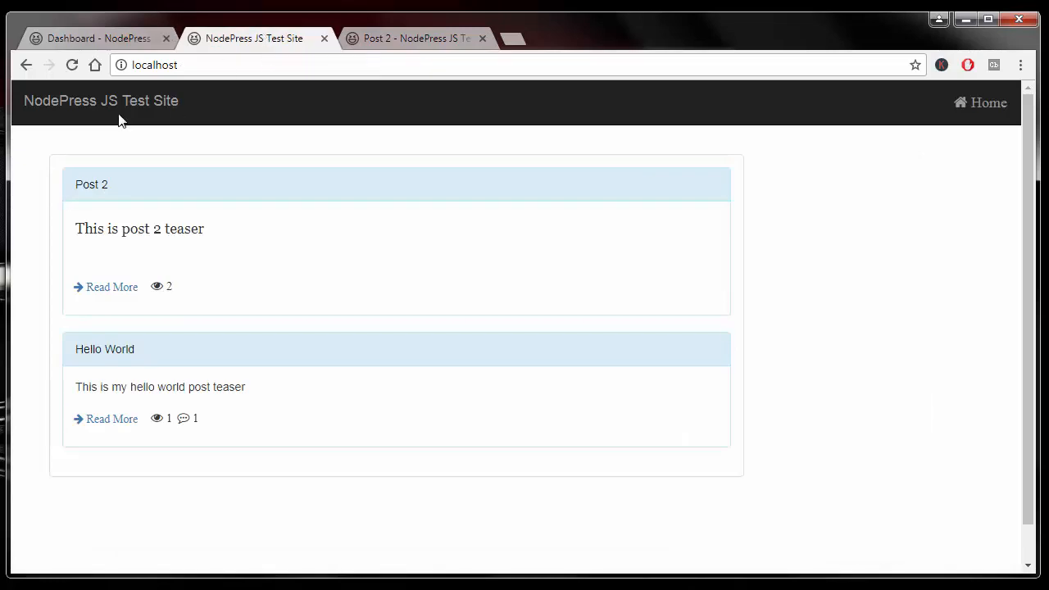
double_click(159, 229)
left_click(247, 202)
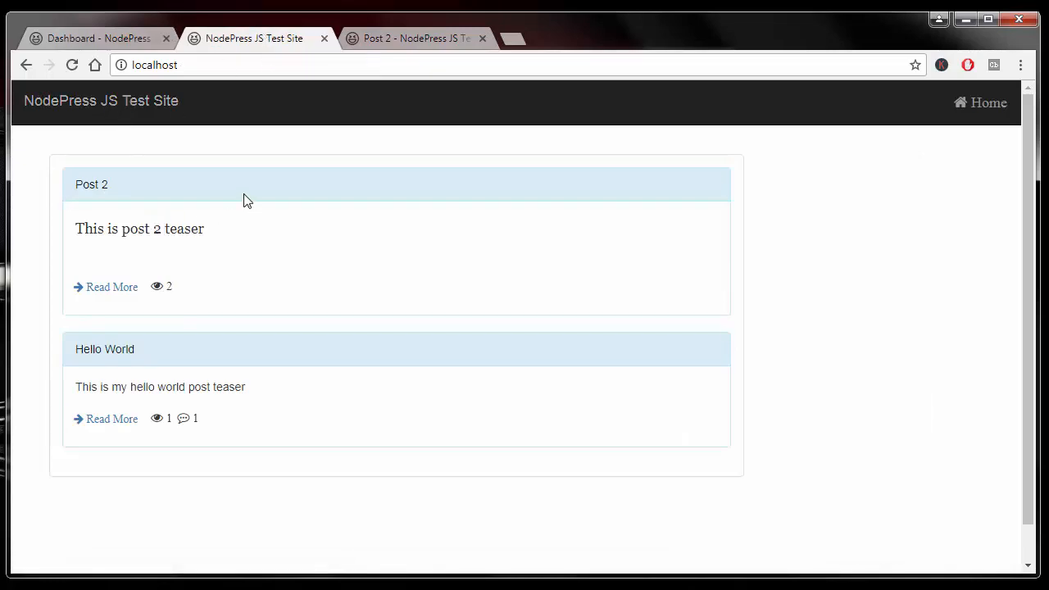
left_click(82, 107)
left_click(135, 34)
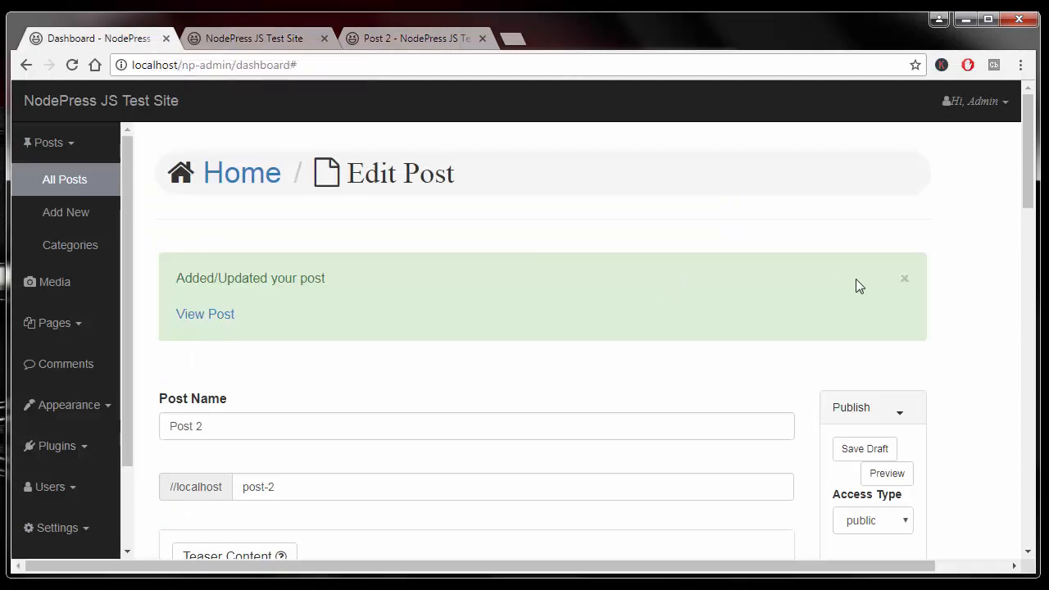